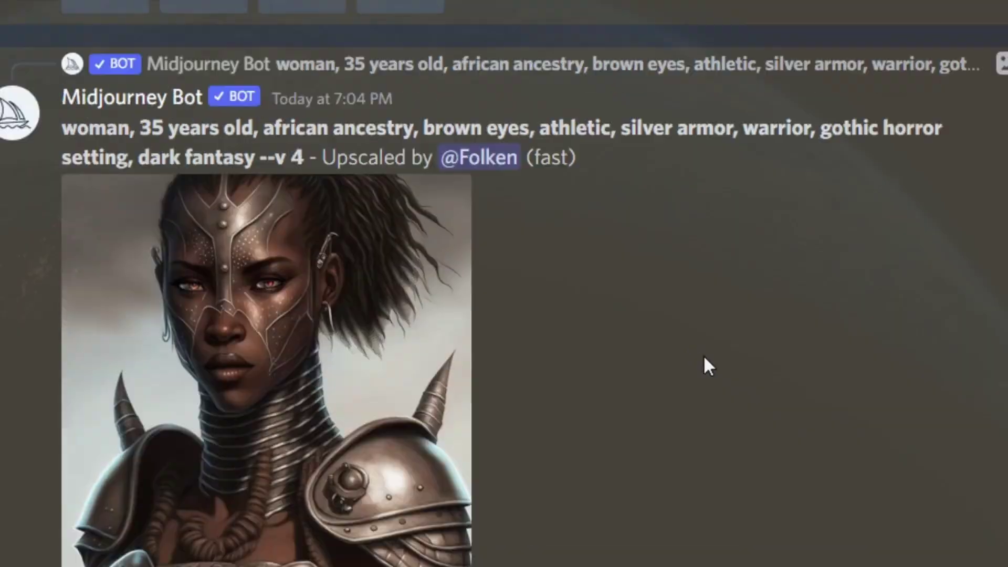
Enlarge the four-image warrior grid to compare the options, then close it
scroll(706, 367, up, 5)
click(299, 228)
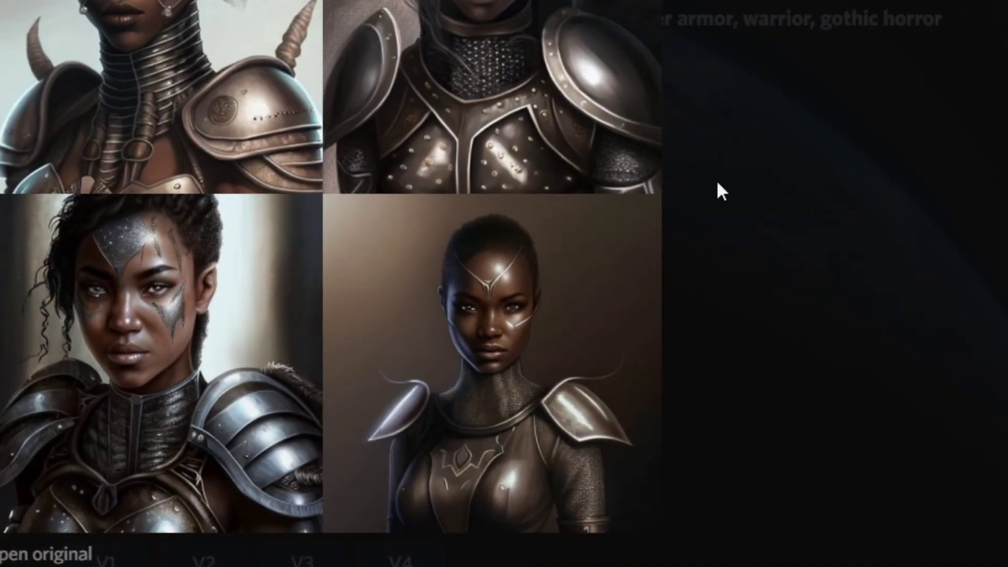
click(776, 330)
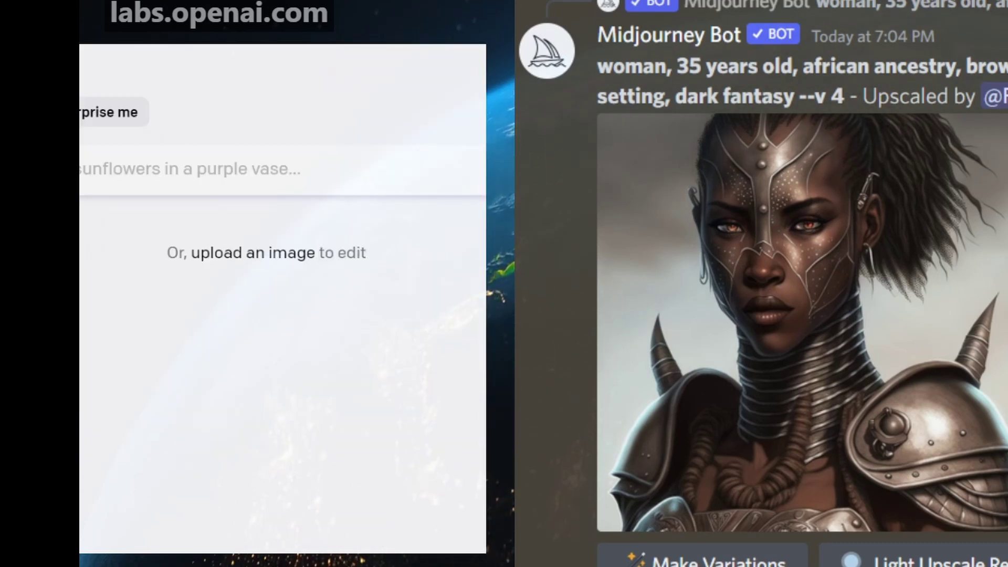
Paste the warrior portrait into DALL-E uncropped and extend the generation frame down-right
click(125, 93)
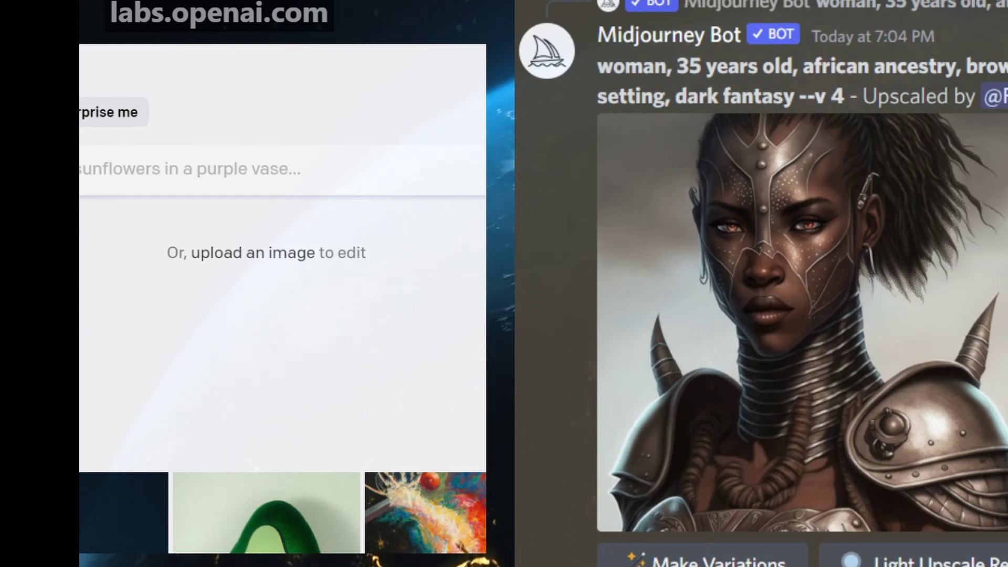
key(ctrl+v)
click(323, 444)
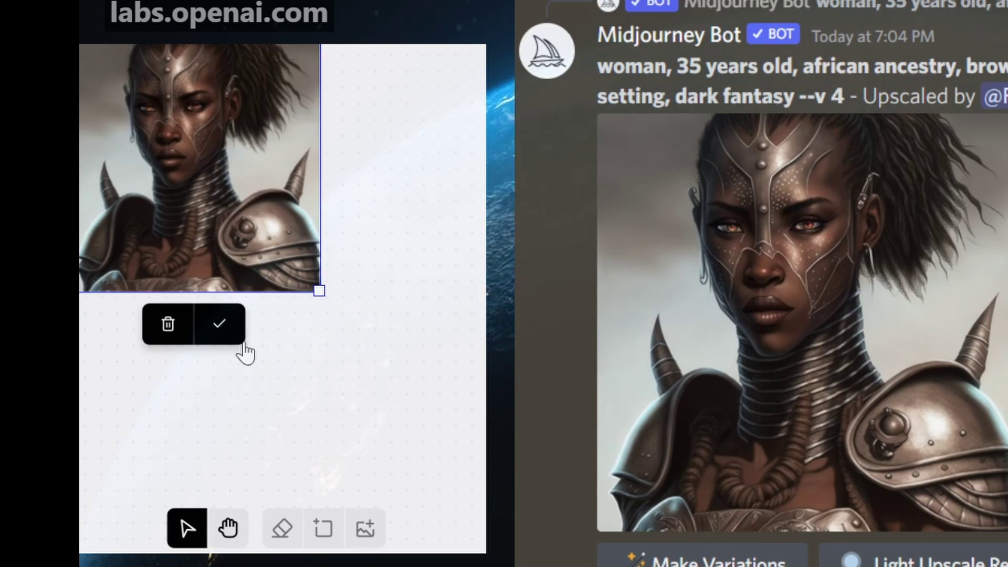
click(229, 333)
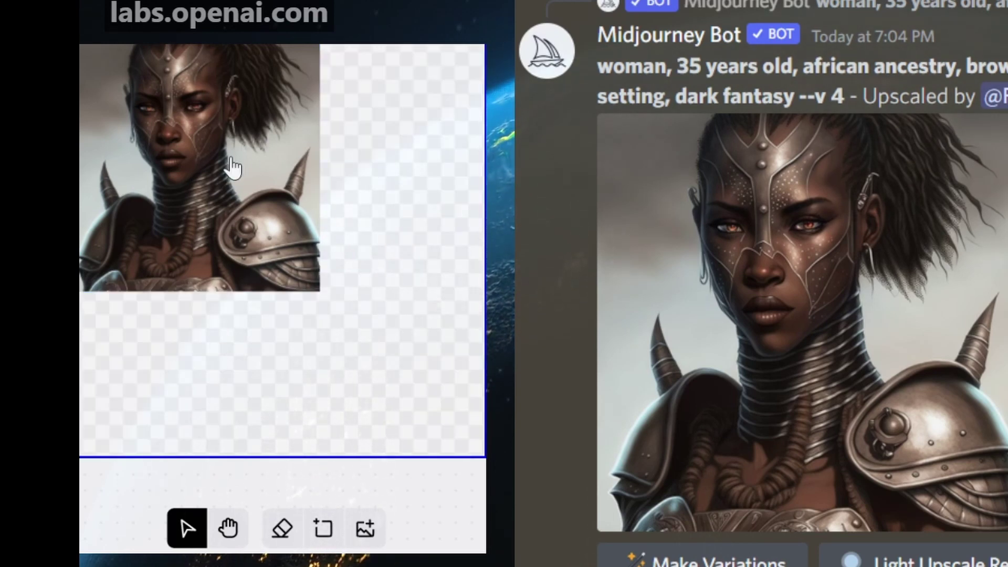
drag(230, 165, 117, 60)
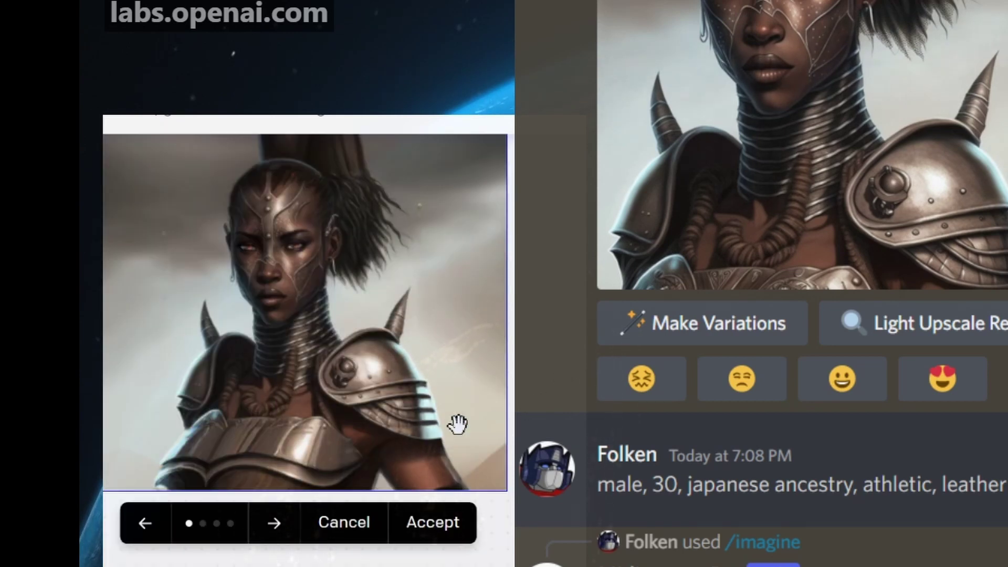
Browse to the fourth outpainted variant, showing more hair and armor, and accept it
click(273, 524)
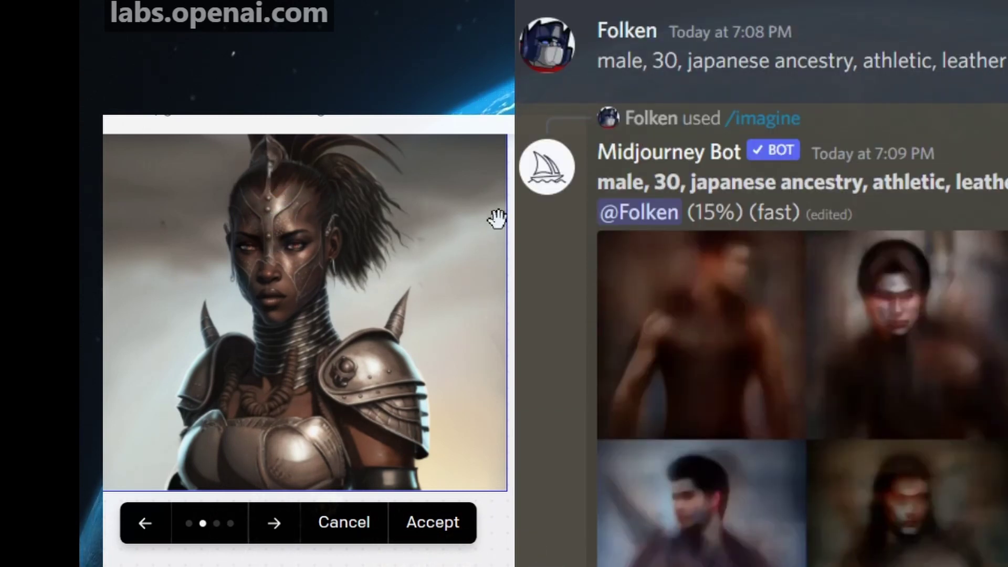
click(272, 525)
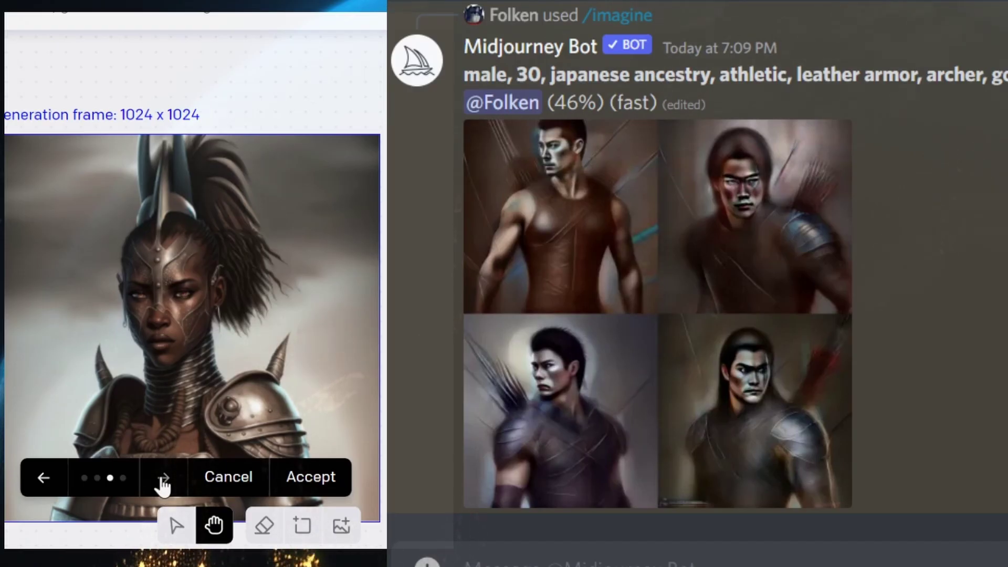
click(161, 478)
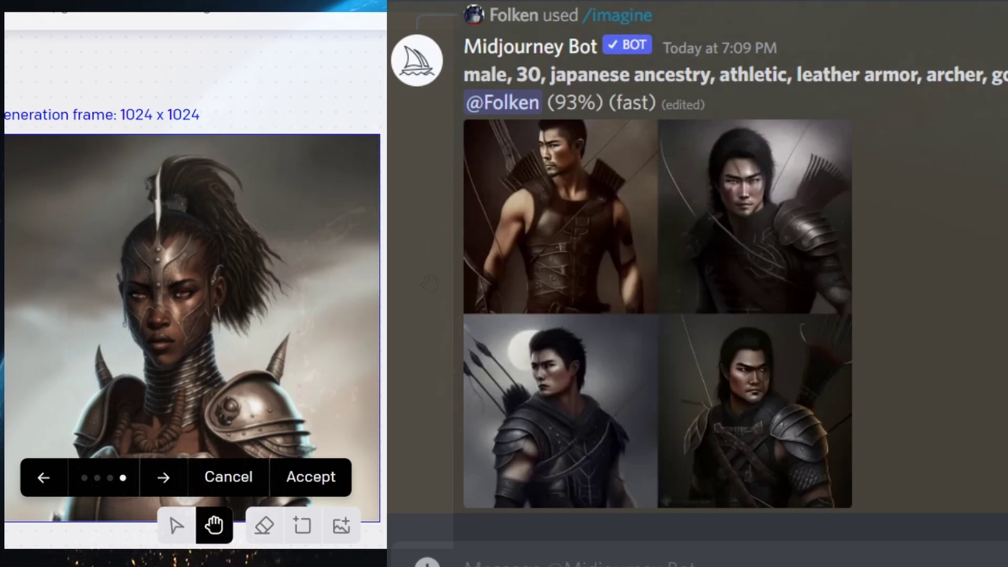
click(312, 477)
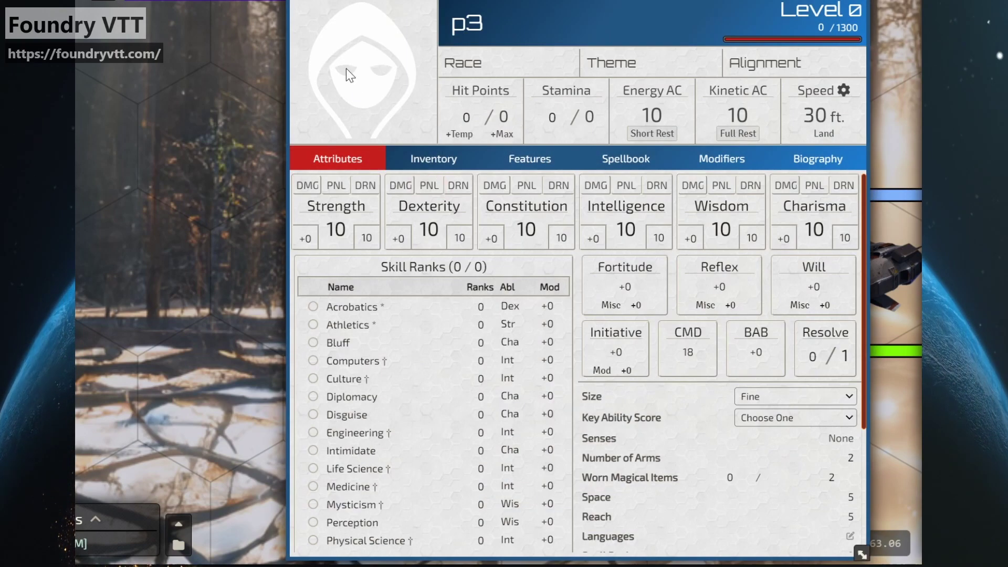
Upload the outpainted warrior image to Art - Characters/cyberpunk and make it p3's portrait
click(346, 62)
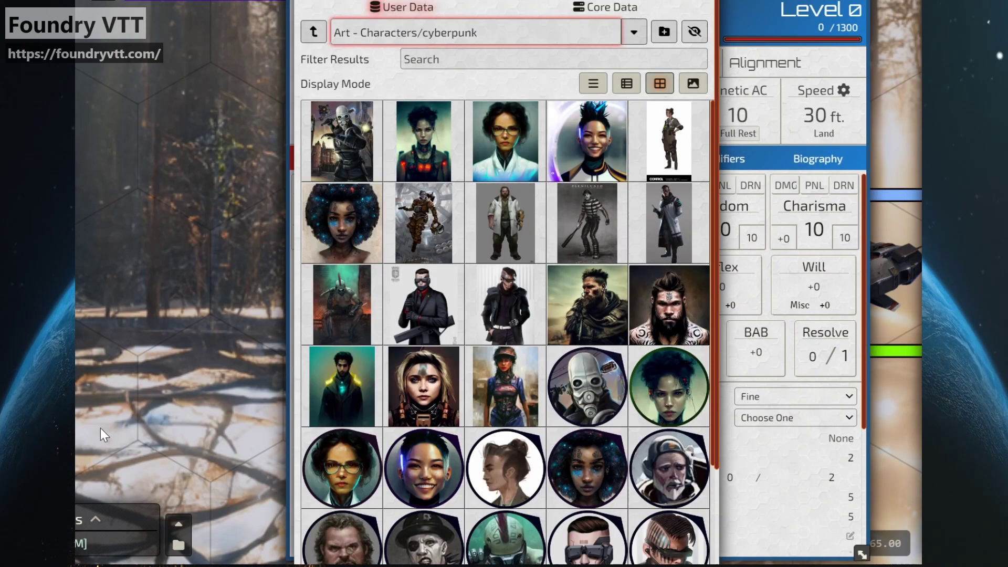
drag(240, 265, 609, 334)
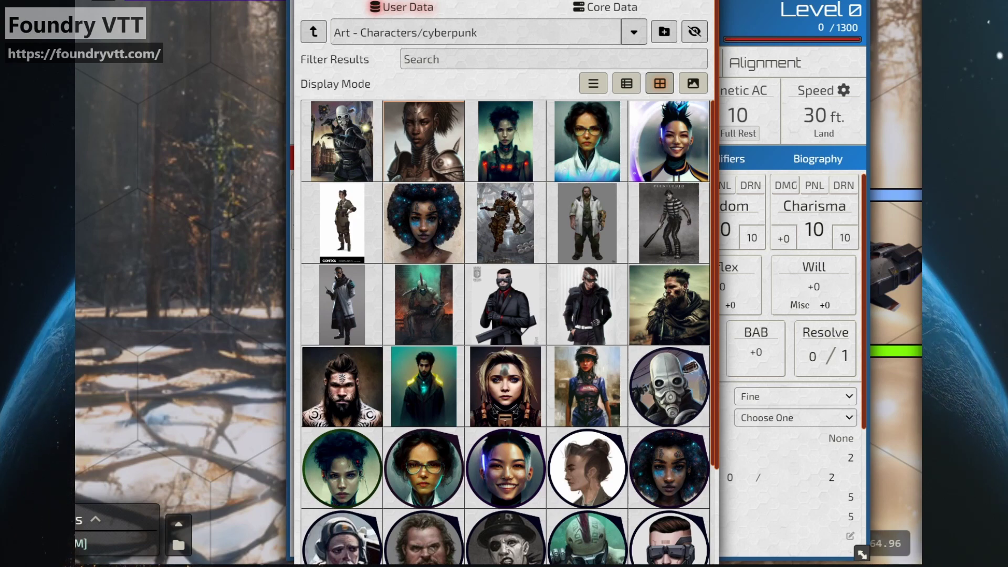
key(ctrl+v)
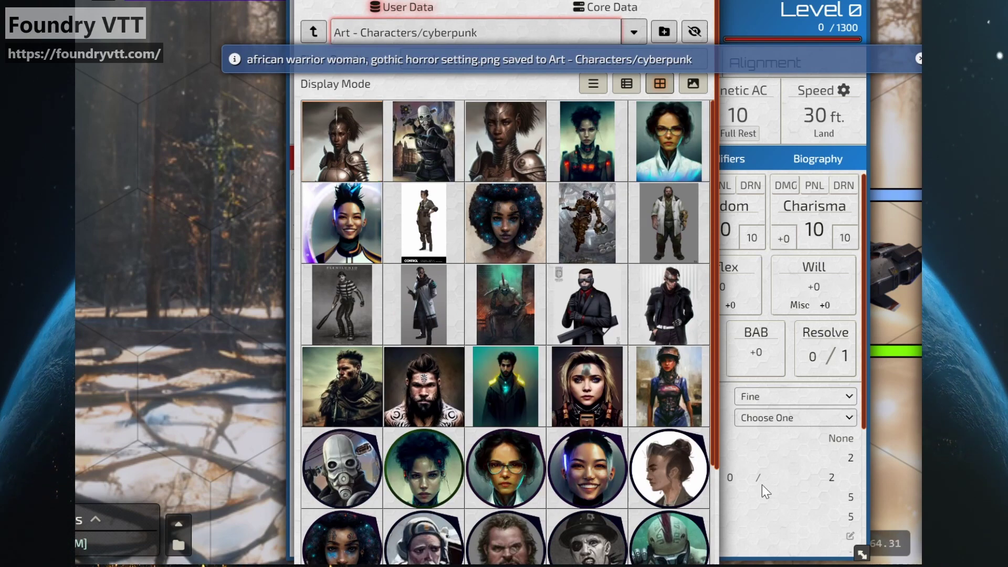
scroll(717, 496, down, 5)
click(652, 546)
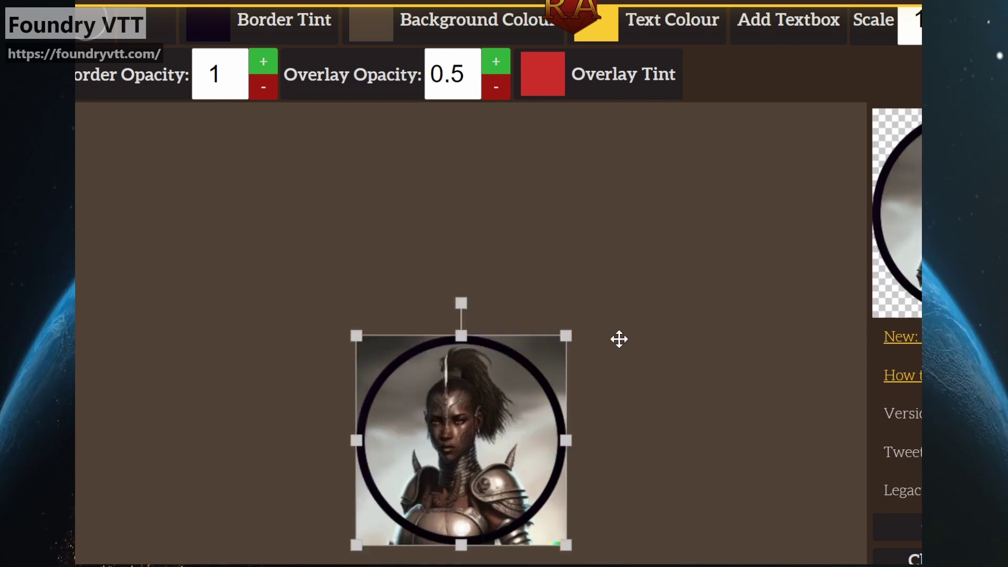
Resize and reposition the warrior portrait so her face fills the circular token ring
drag(565, 335, 587, 365)
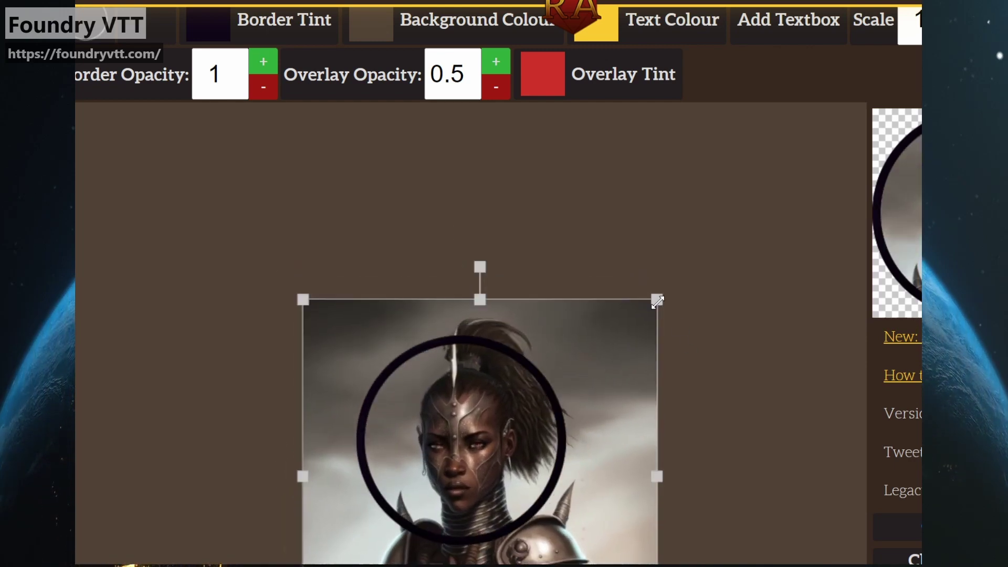
drag(657, 301, 693, 259)
drag(654, 311, 657, 314)
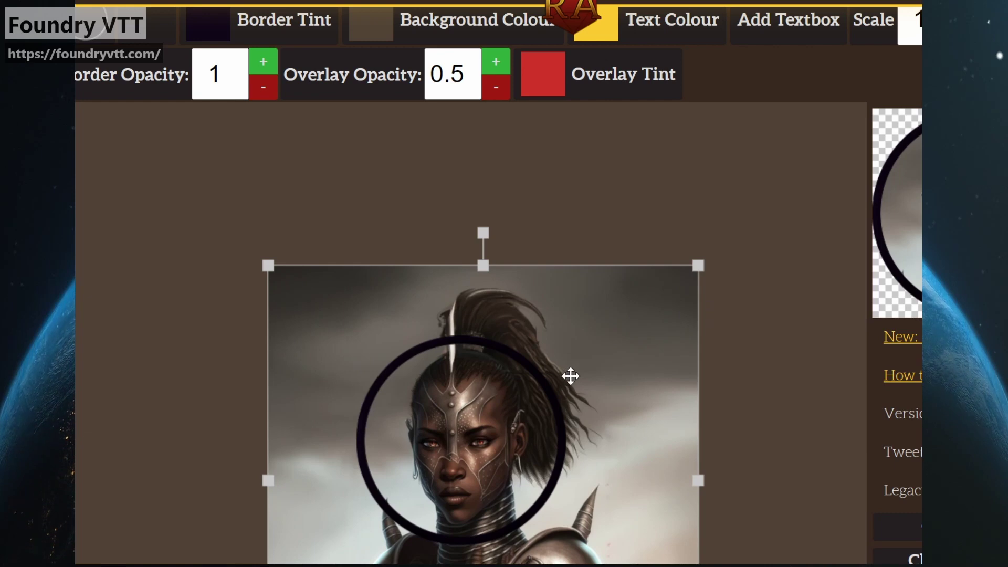
drag(571, 375, 598, 364)
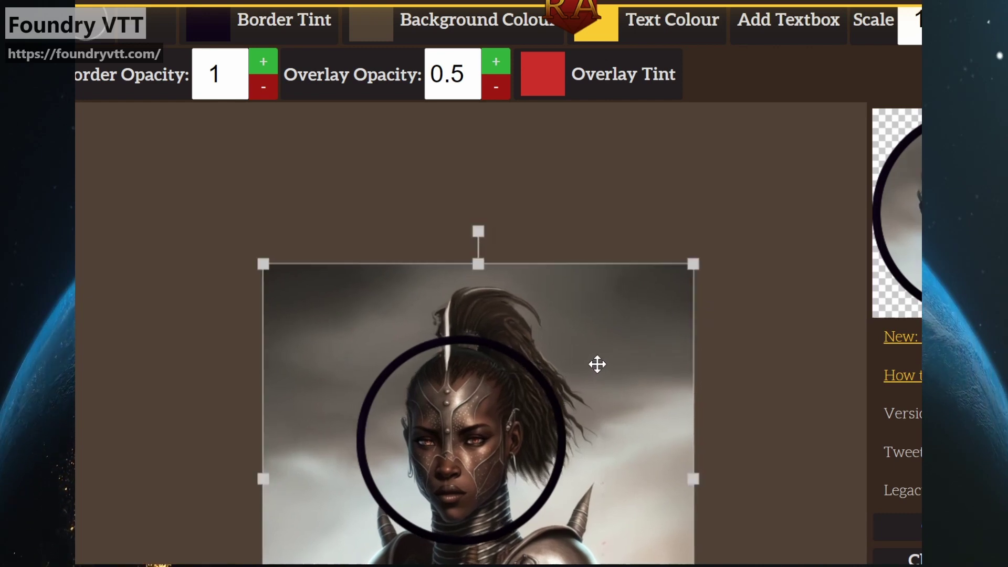
scroll(821, 365, down, 3)
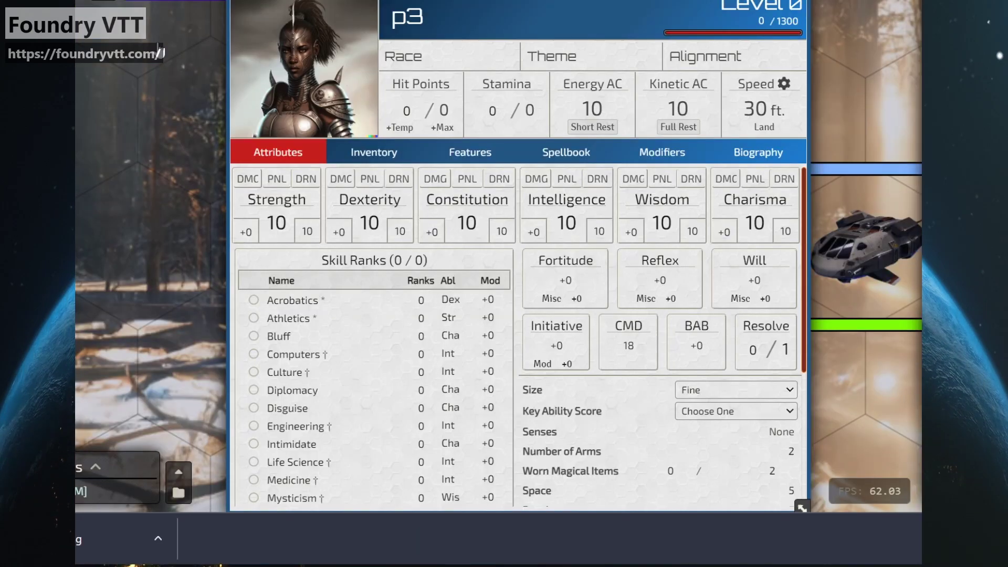
Upload token_2.png as p3's token image, update the token, and close the sheet
click(691, 1)
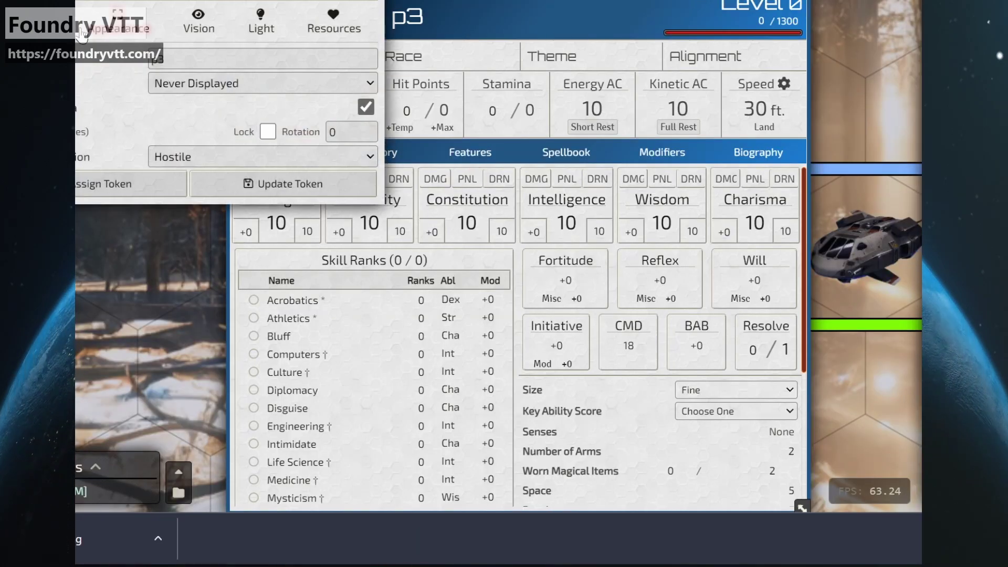
click(118, 24)
click(361, 60)
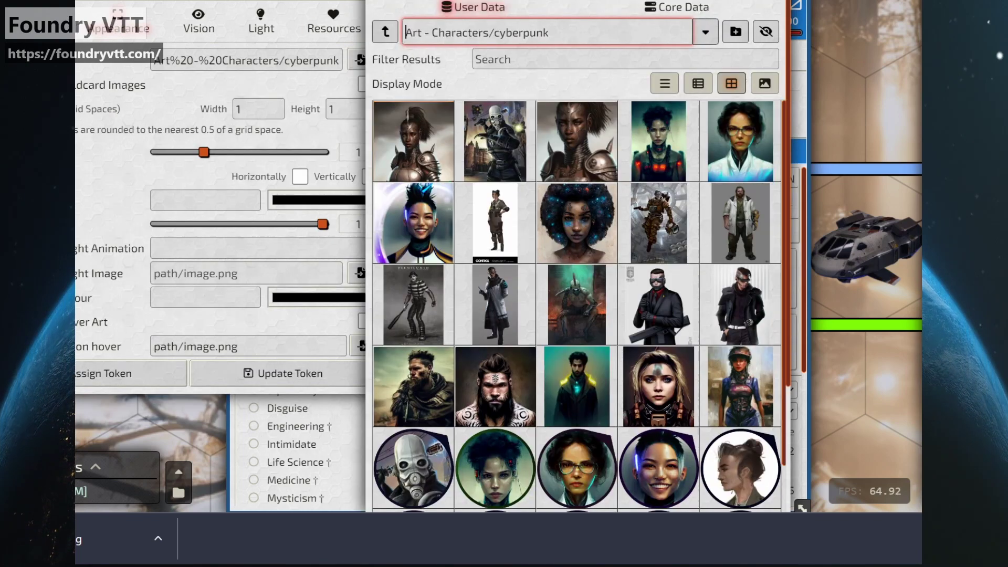
drag(79, 540, 494, 282)
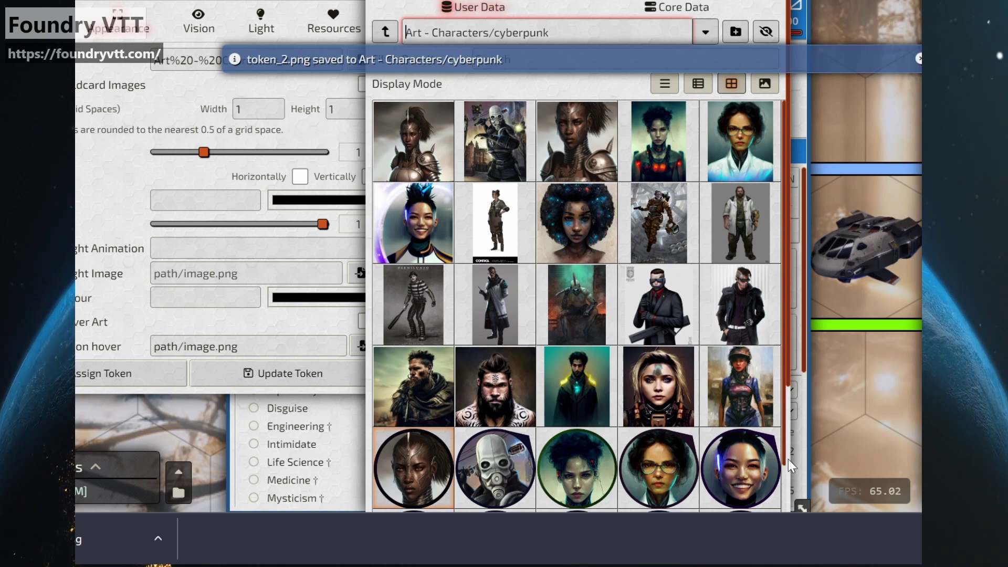
scroll(788, 459, down, 3)
click(756, 491)
click(316, 373)
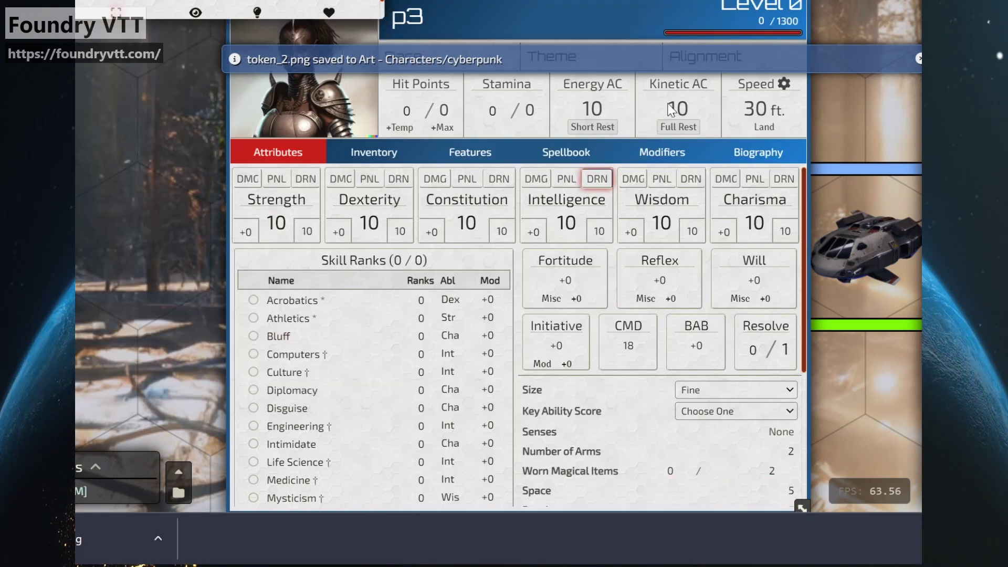
key(Escape)
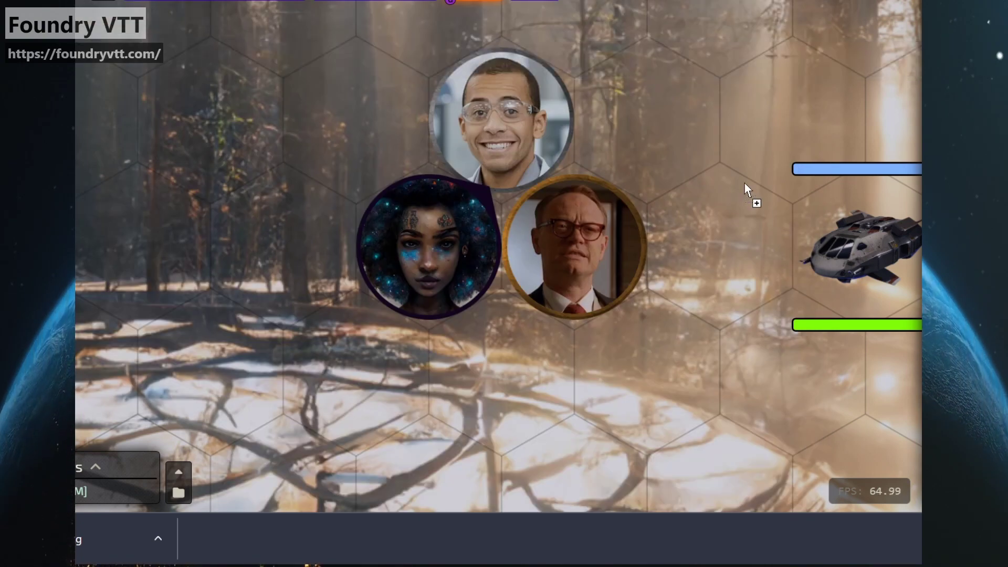
drag(744, 184, 698, 148)
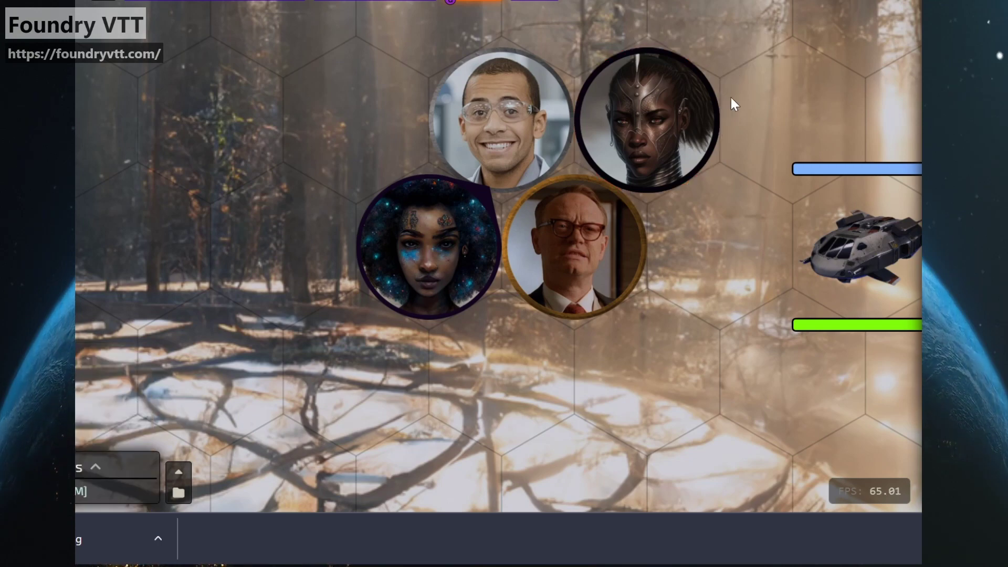
scroll(720, 181, up, 3)
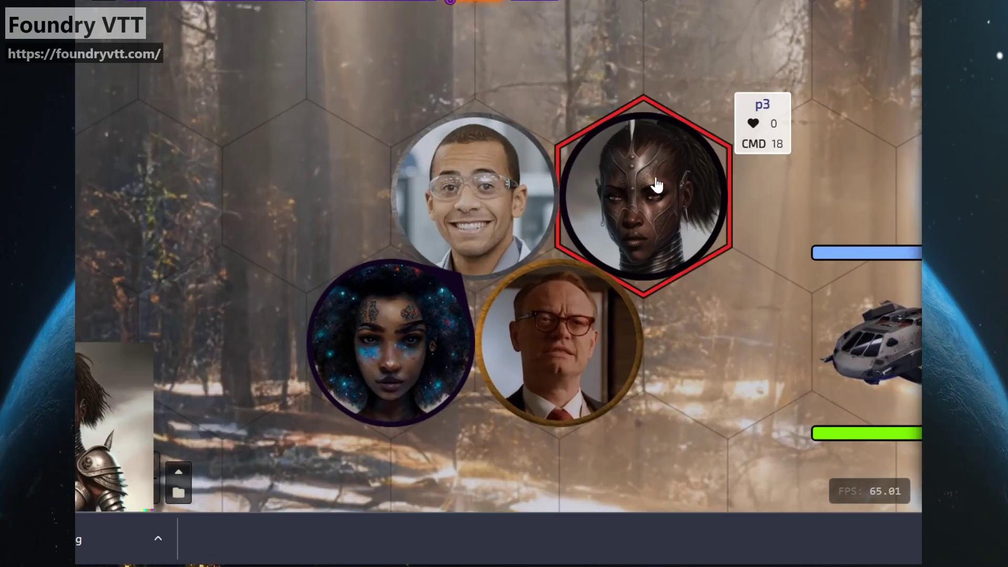
scroll(656, 185, down, 2)
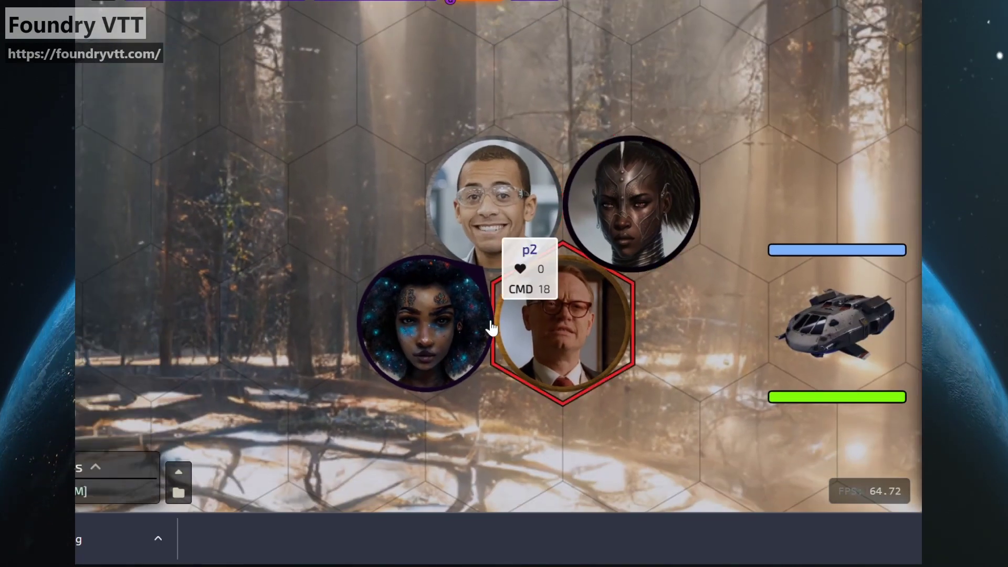
double_click(668, 190)
key(Escape)
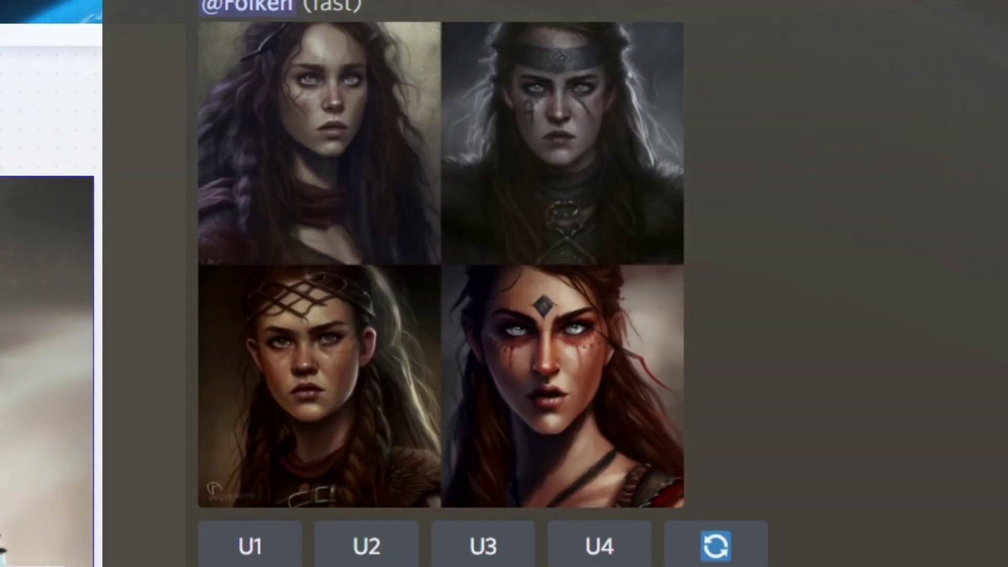
scroll(726, 330, up, 2)
scroll(726, 336, down, 2)
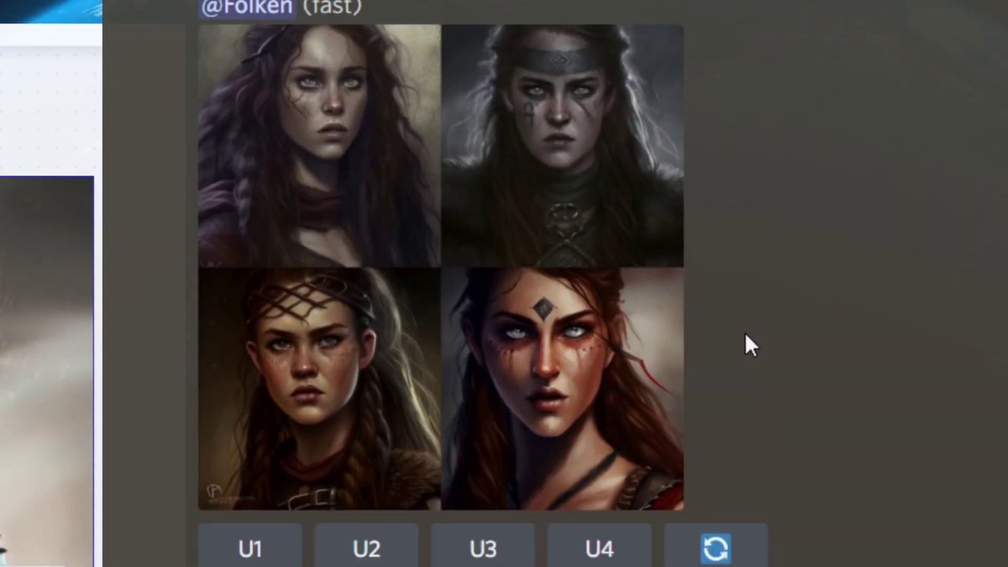
click(550, 213)
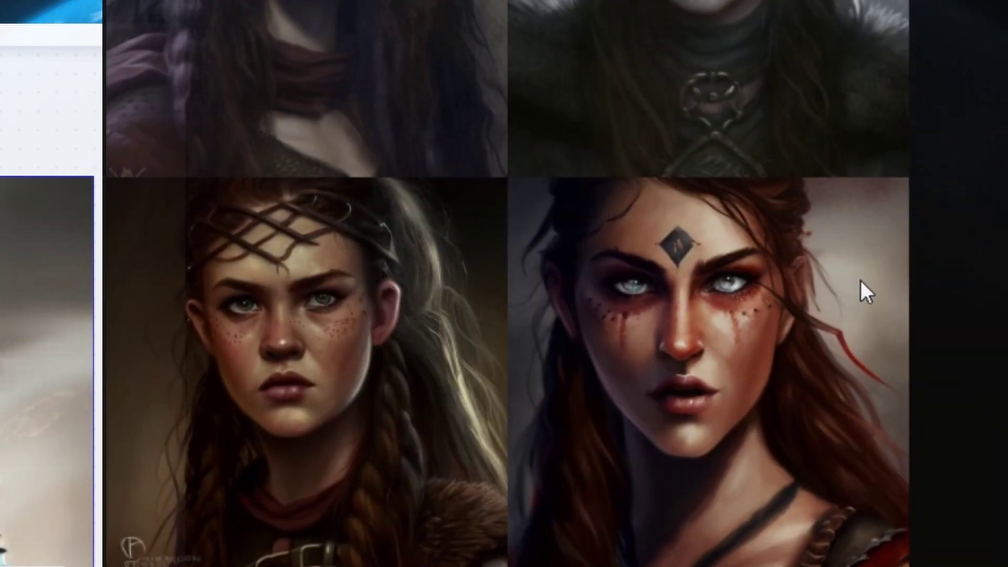
click(988, 346)
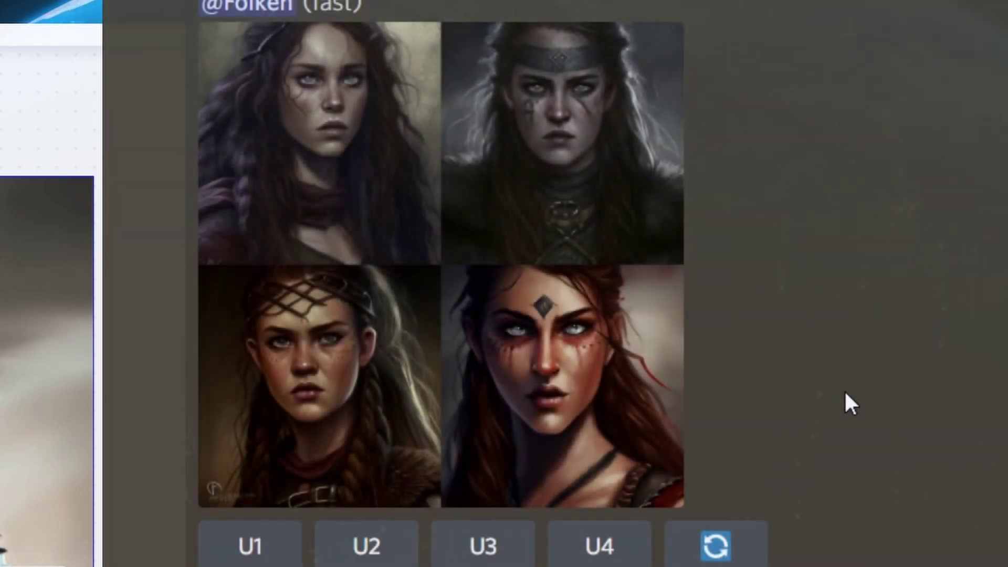
scroll(844, 390, up, 5)
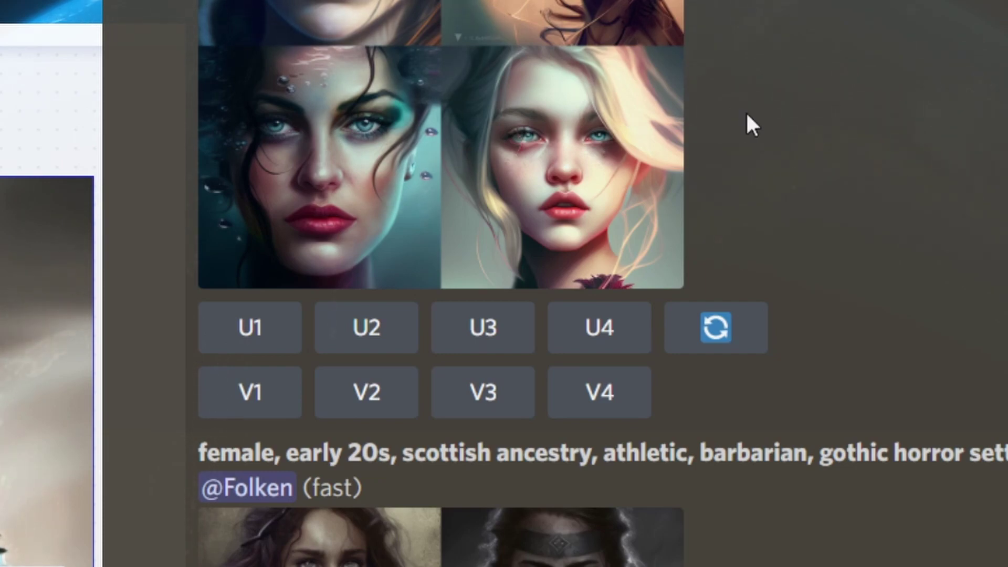
scroll(754, 117, up, 3)
scroll(757, 261, up, 5)
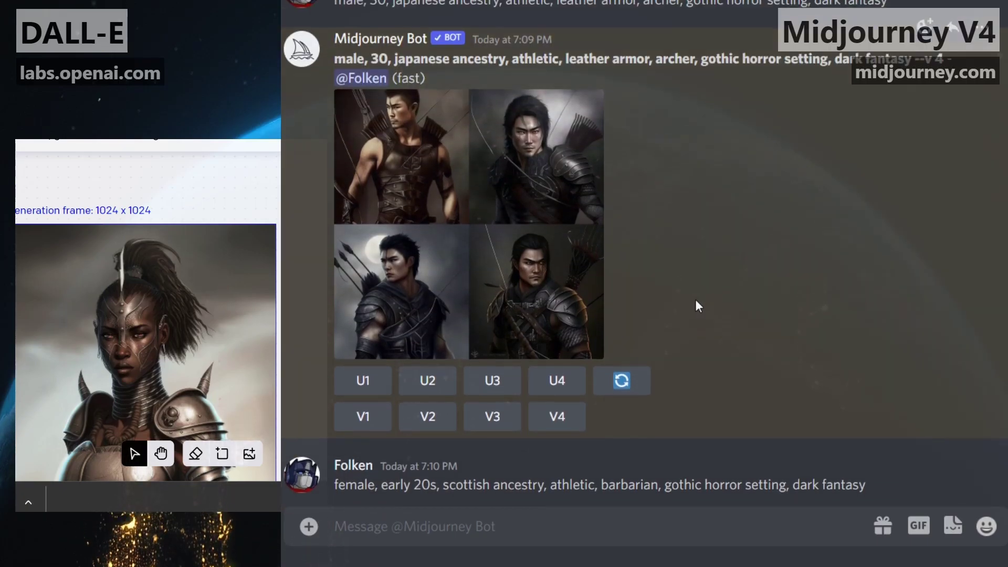
scroll(697, 306, down, 5)
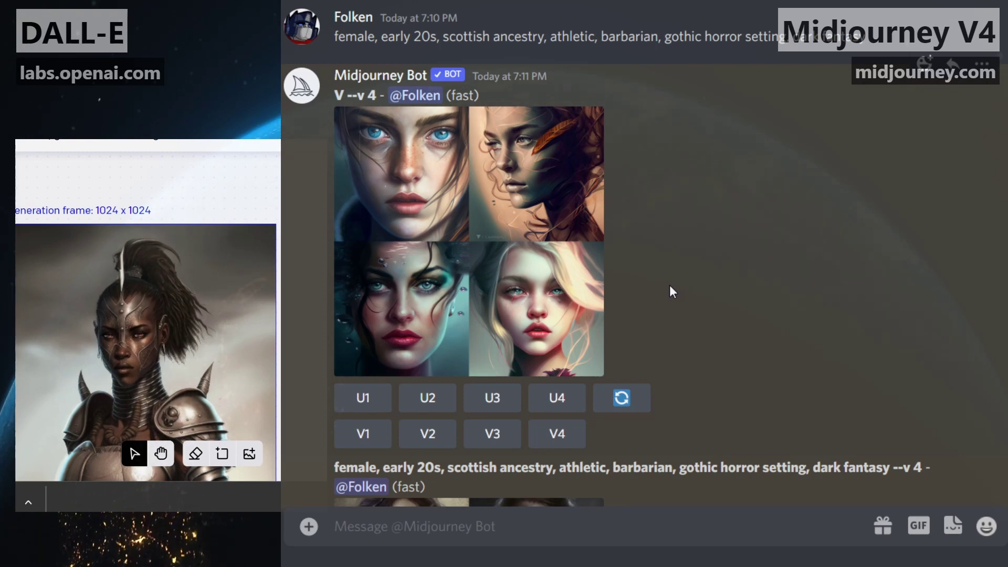
scroll(693, 343, up, 15)
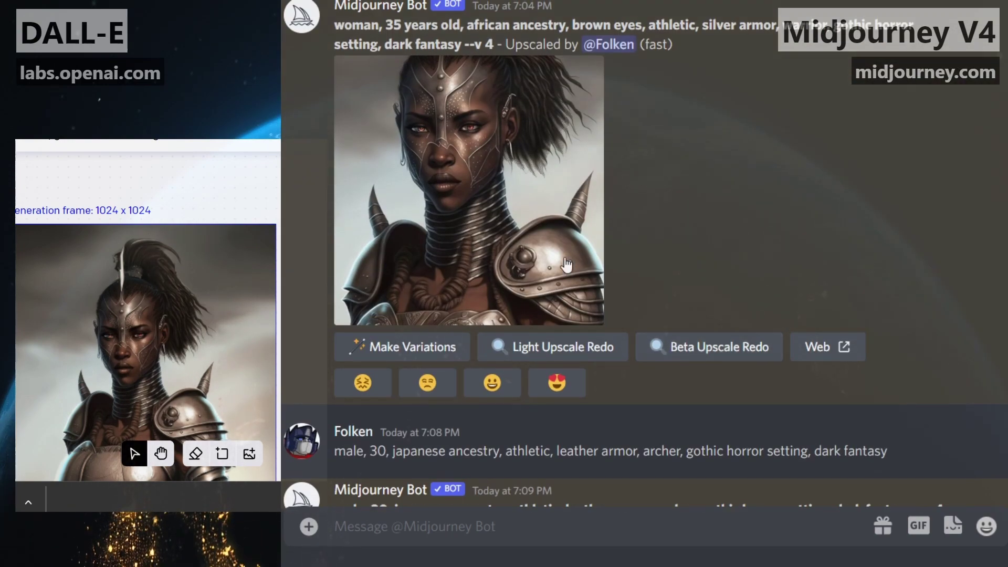
scroll(657, 340, down, 7)
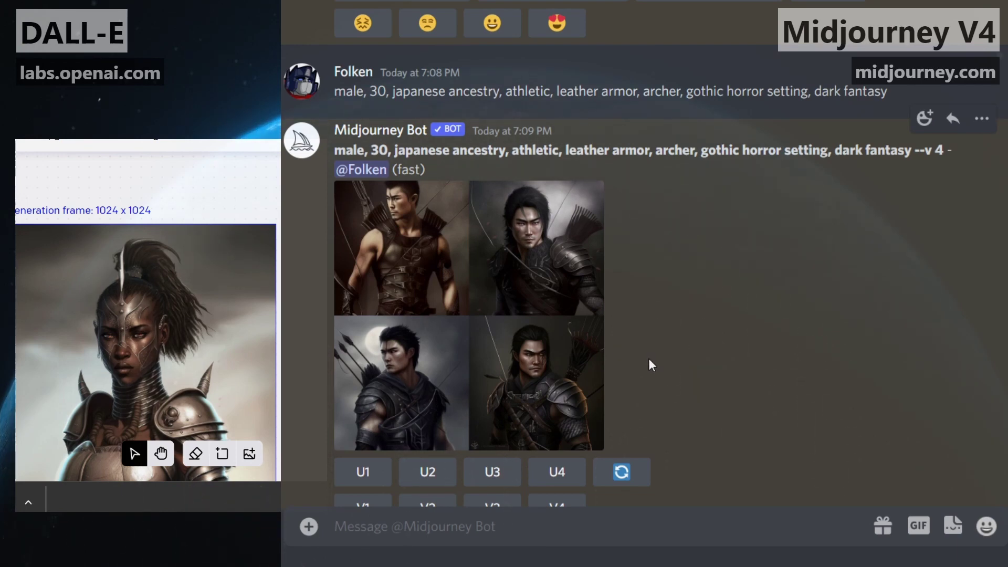
click(528, 336)
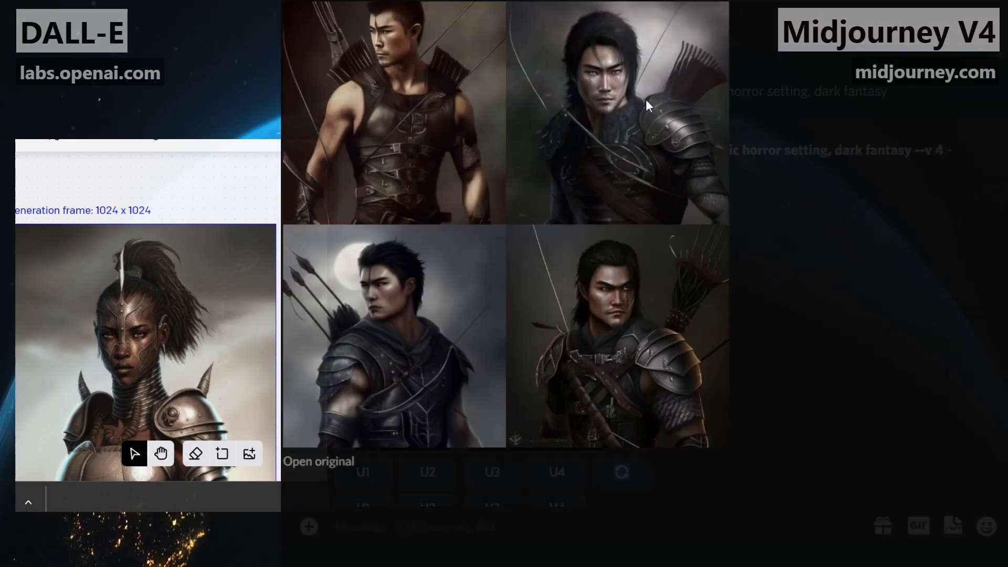
click(799, 286)
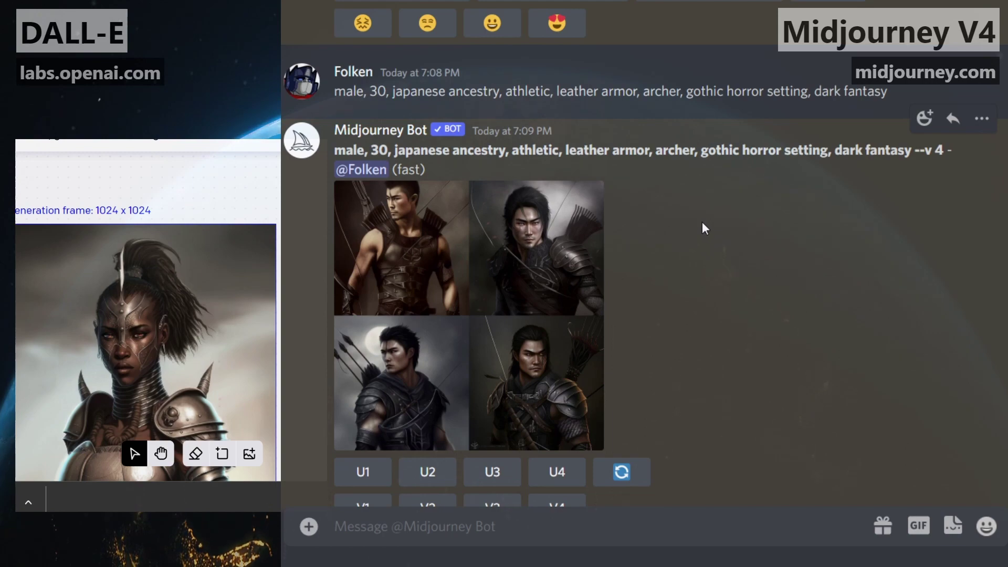
scroll(701, 281, down, 1)
scroll(701, 279, down, 5)
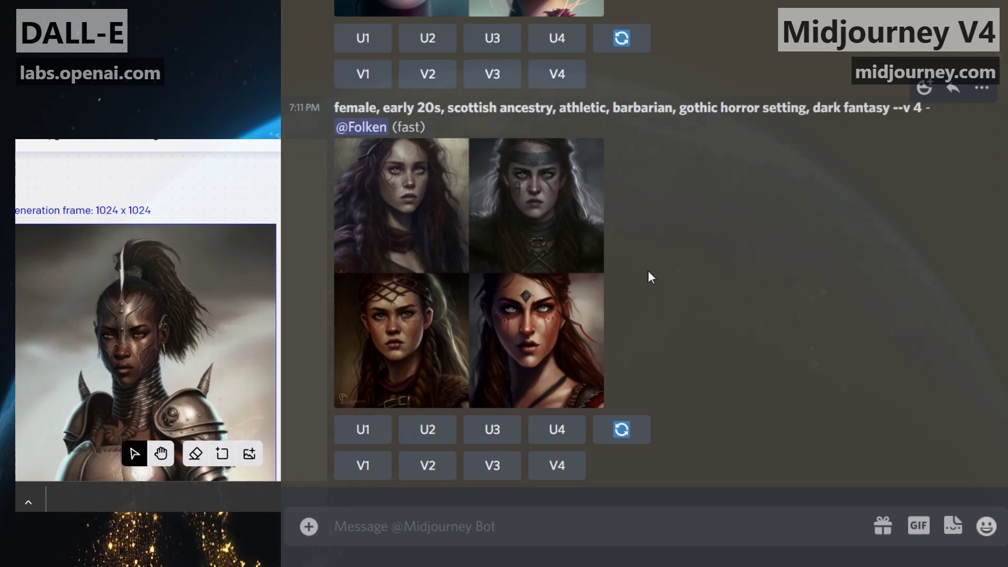
Find the Japanese archer grid and preview it enlarged before closing the preview
scroll(648, 283, up, 10)
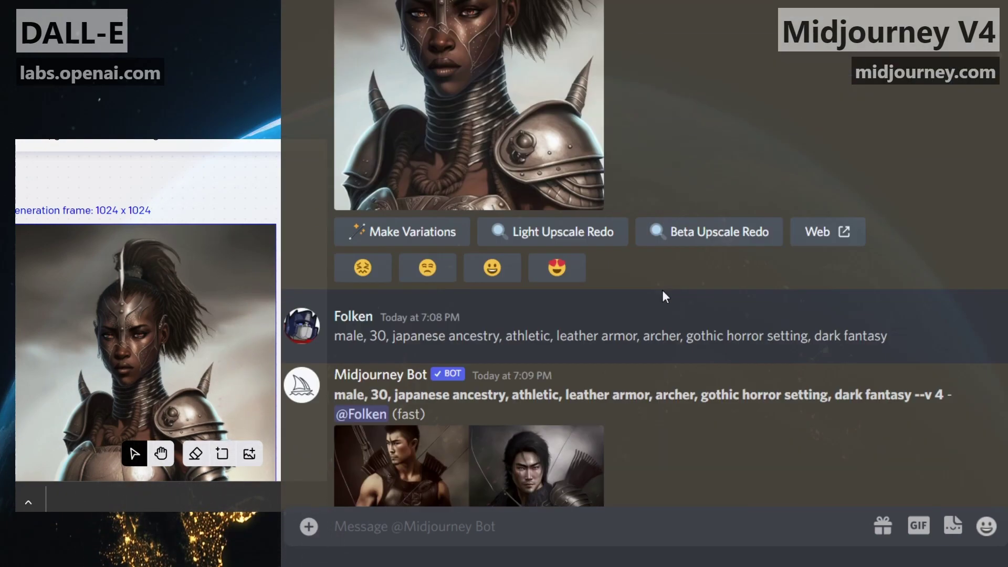
scroll(663, 291, up, 10)
scroll(677, 292, down, 15)
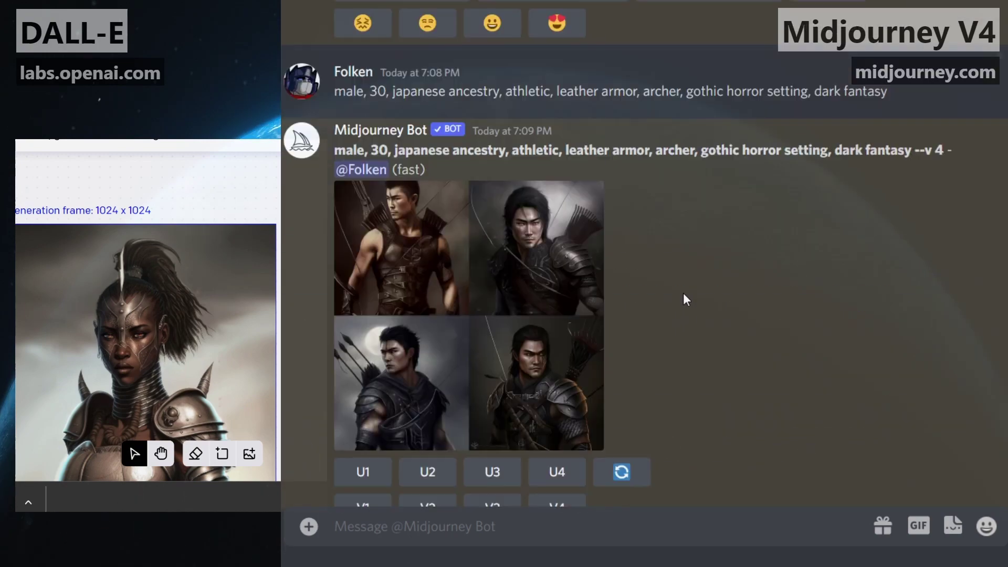
scroll(683, 299, down, 2)
scroll(663, 294, down, 6)
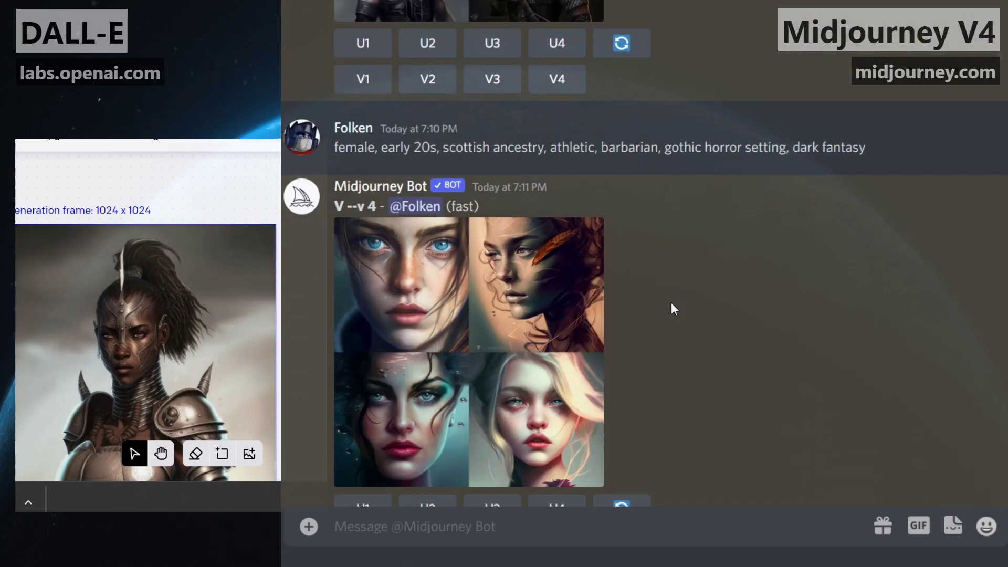
scroll(672, 307, down, 8)
scroll(693, 331, up, 5)
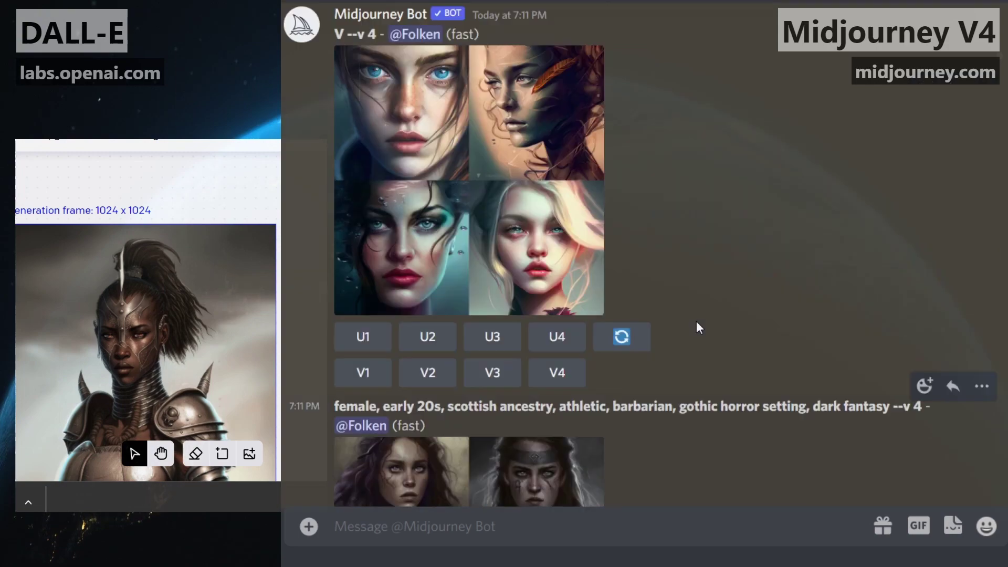
scroll(719, 326, up, 9)
click(452, 181)
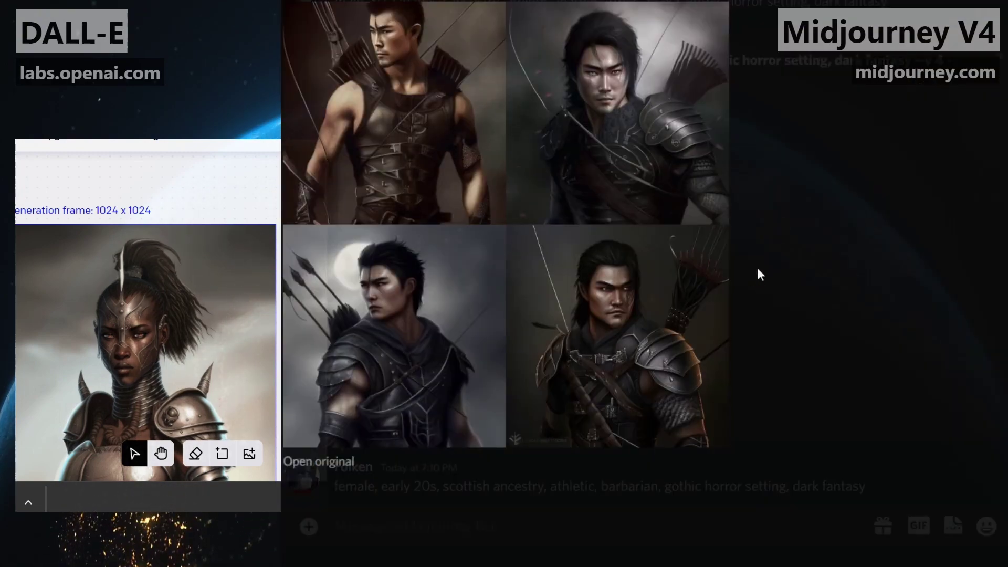
click(791, 276)
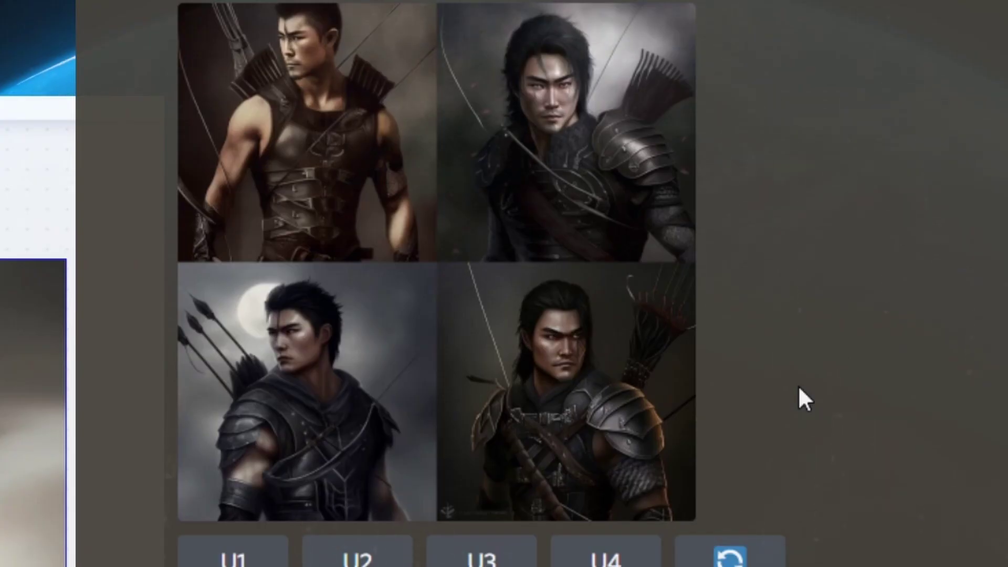
Request an upscale of the second archer portrait with U2
click(367, 560)
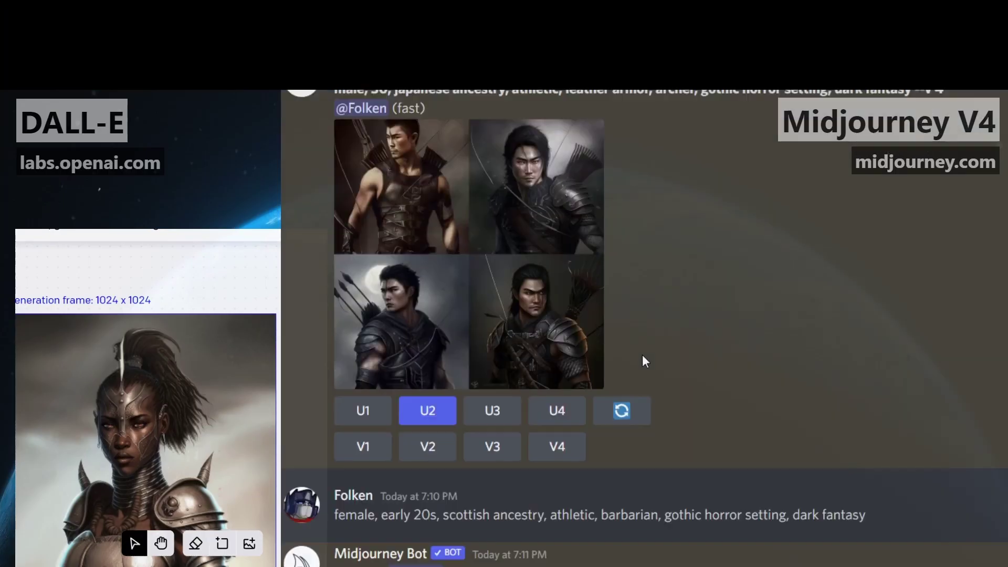
scroll(641, 354, down, 5)
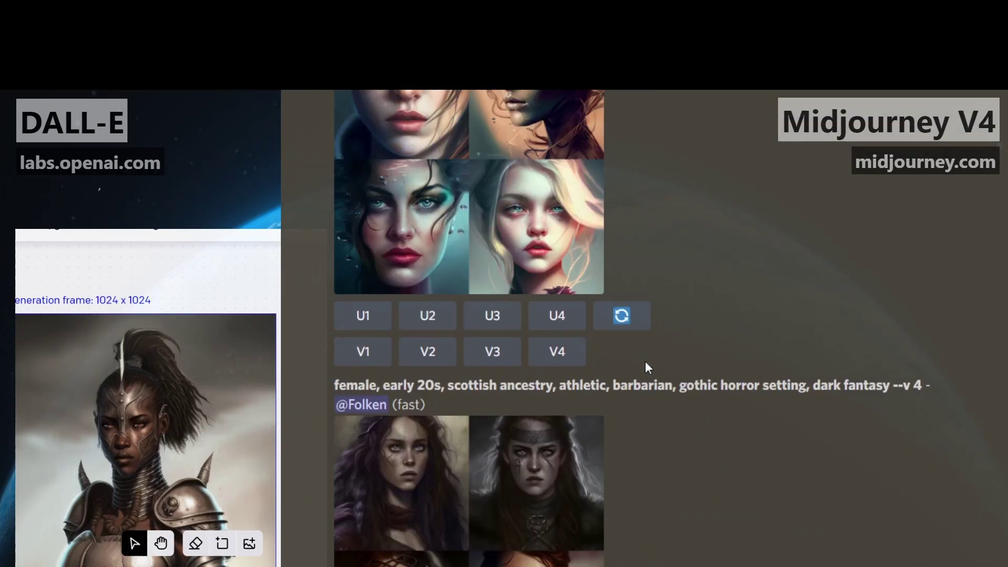
scroll(673, 310, down, 7)
scroll(667, 271, up, 2)
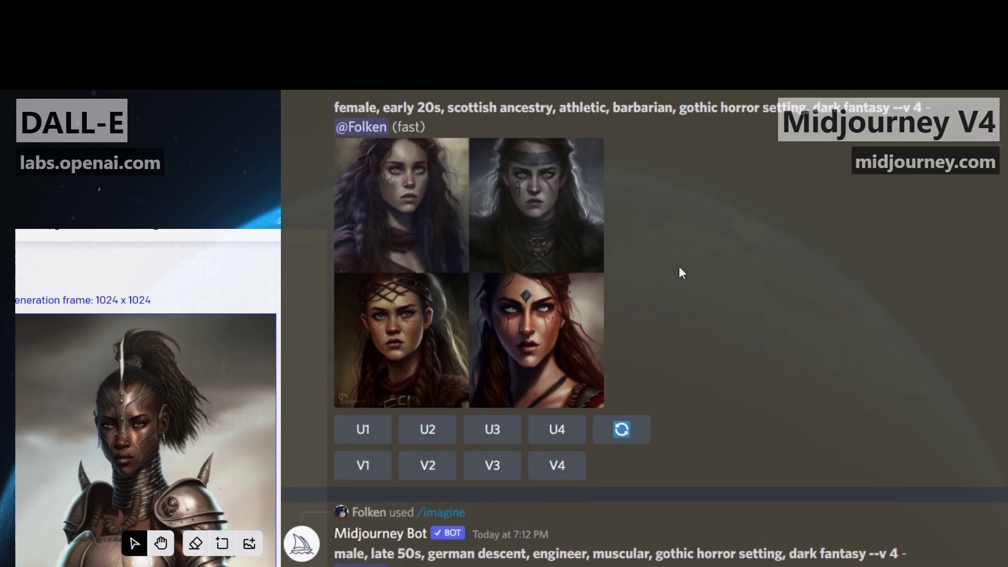